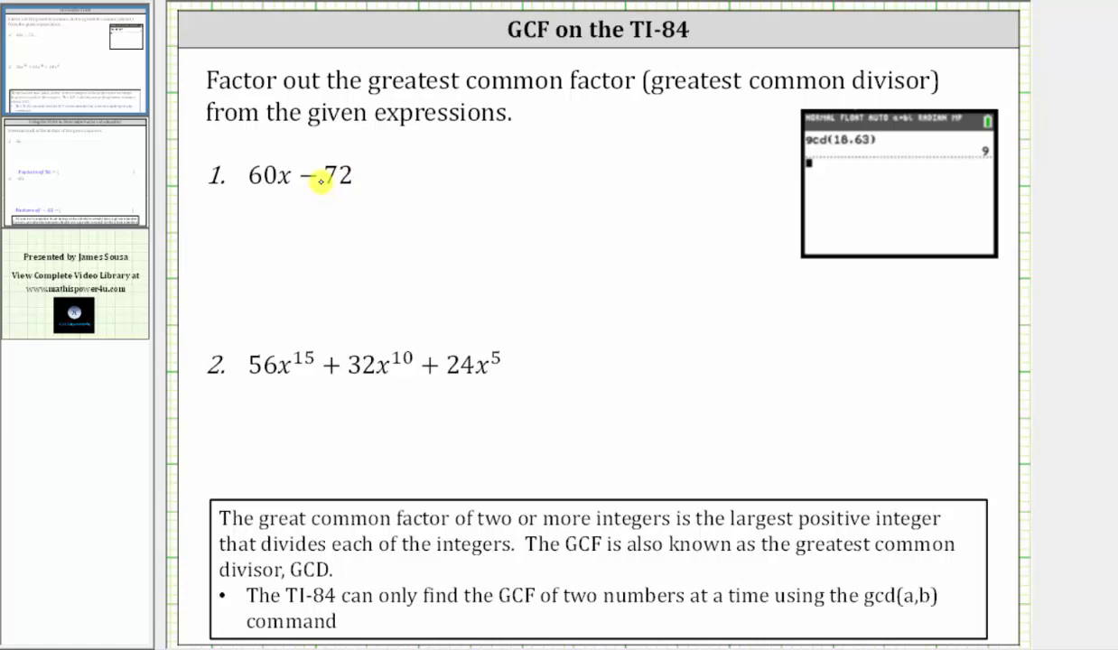
Step: On the TI-84 emulator, evaluate gcd(60,72) from the MATH NUM menu, giving 12
click(862, 353)
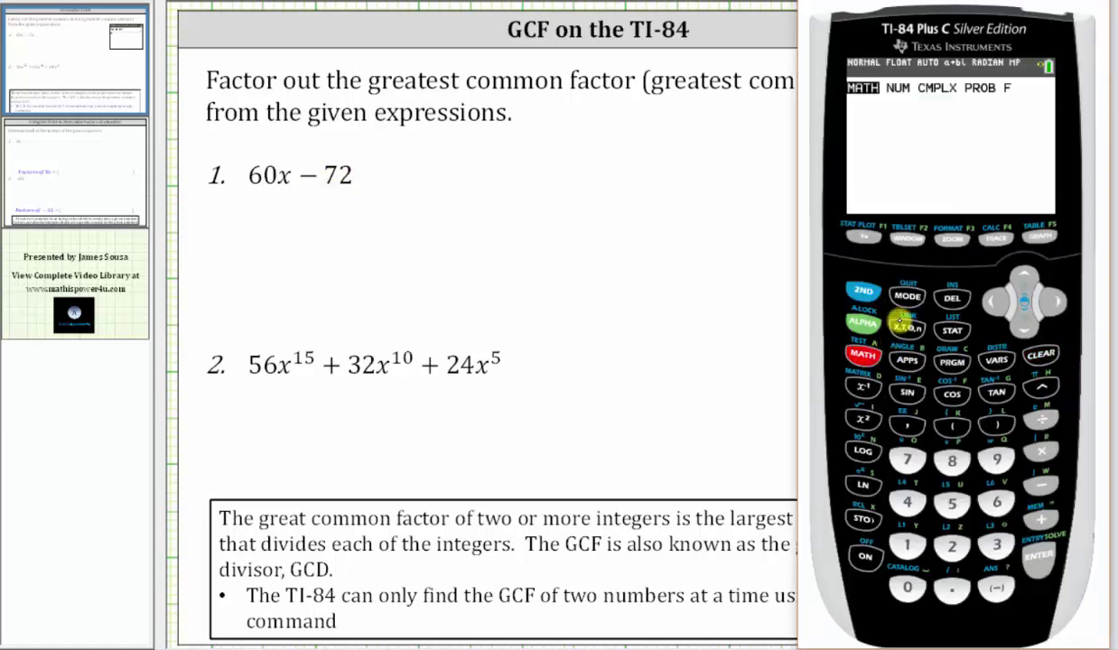
click(1053, 301)
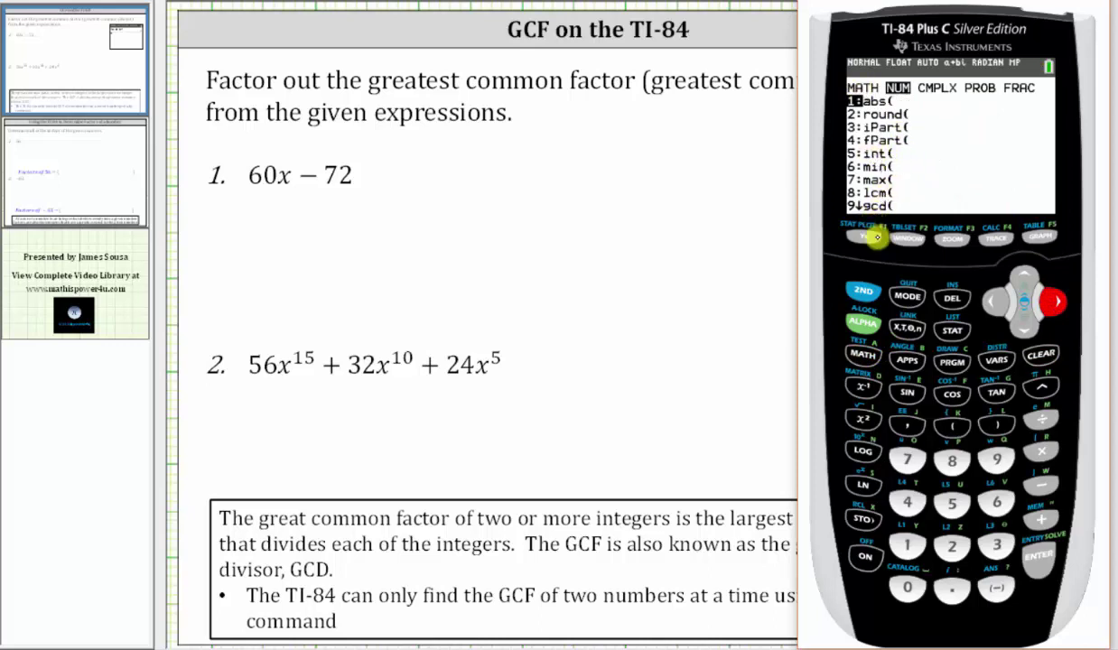
click(997, 460)
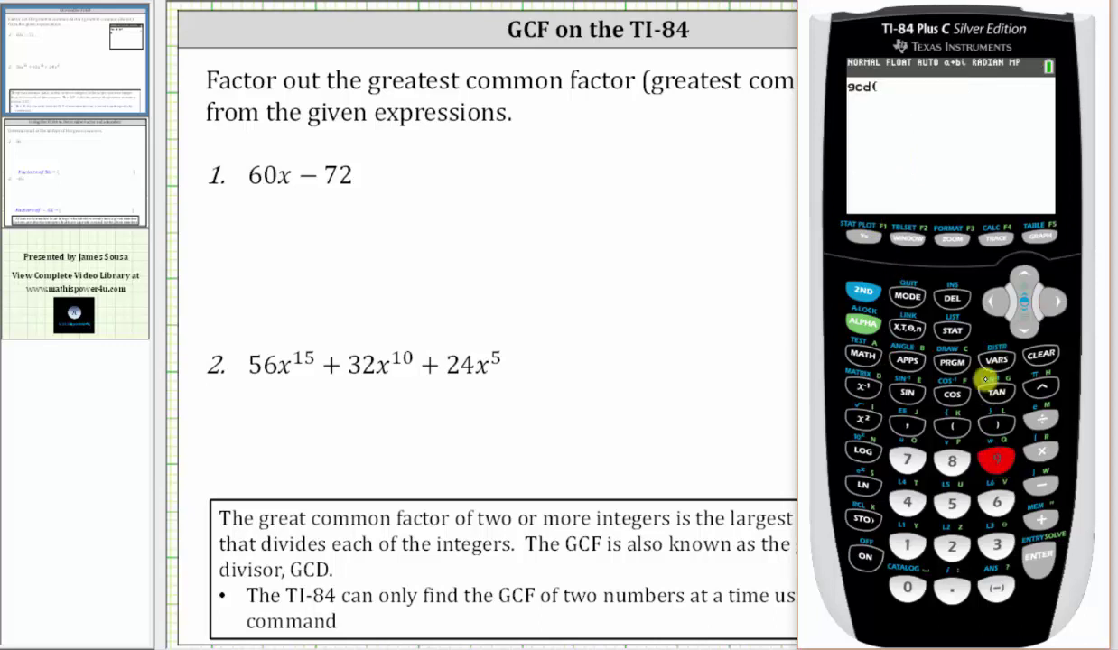
click(997, 503)
click(908, 587)
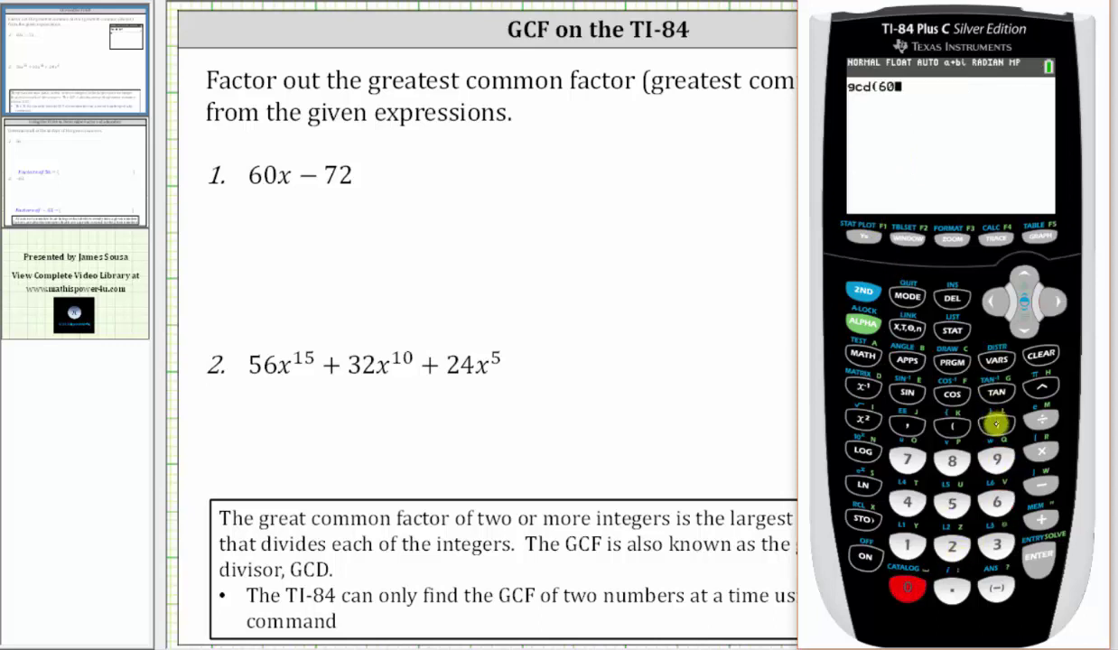
click(907, 425)
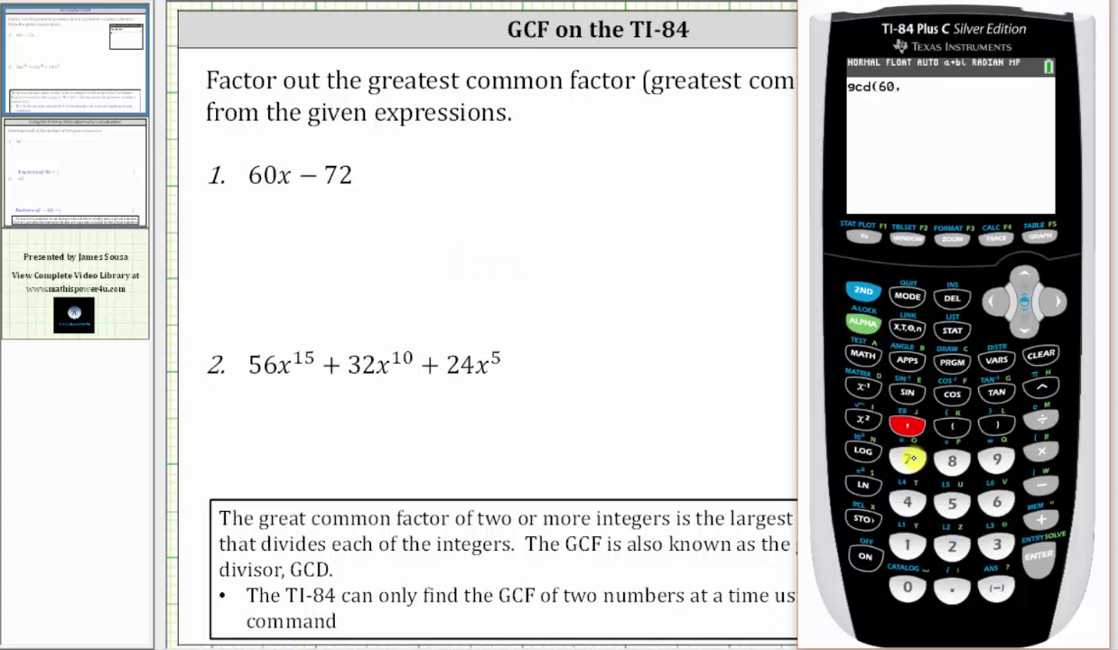
click(907, 460)
click(951, 545)
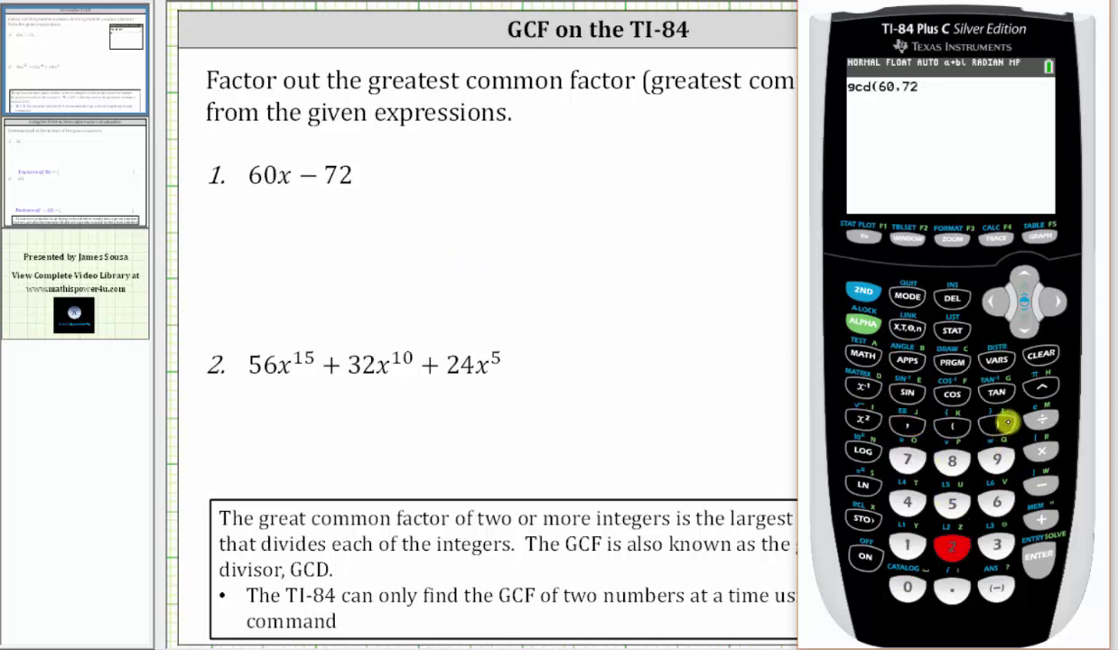
click(997, 424)
click(1047, 561)
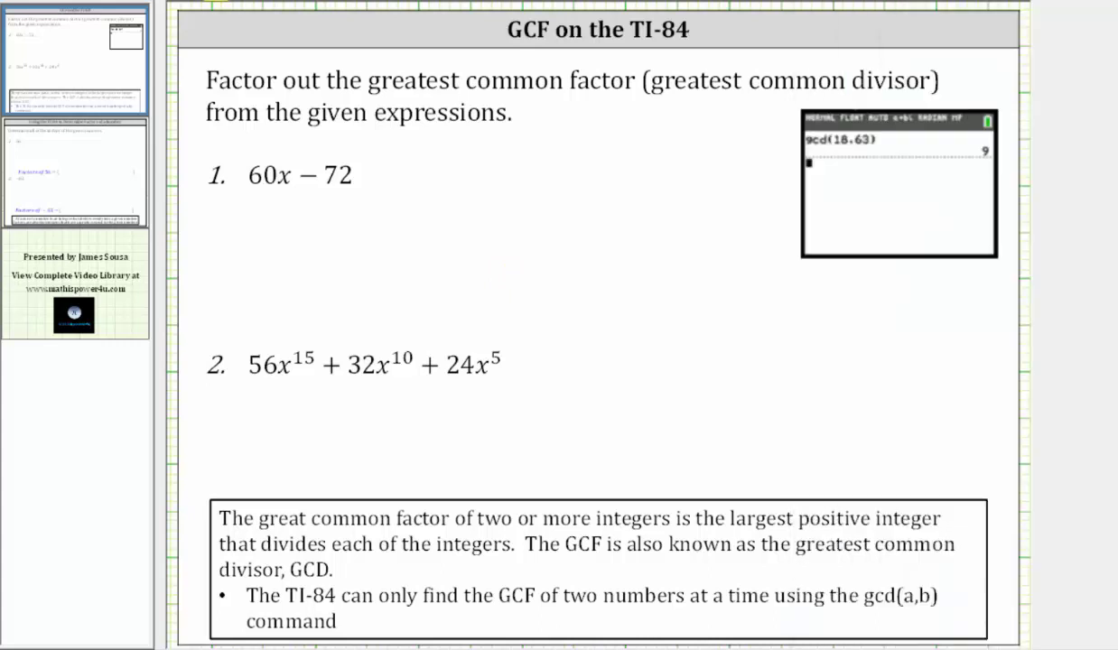
Step: Handwrite GCF = 12 beside 60x − 72, with = 12·5x − 12·6 beneath it
mouse_move(457, 164)
mouse_down()
mouse_move(457, 174)
mouse_move(499, 166)
mouse_move(548, 178)
mouse_up()
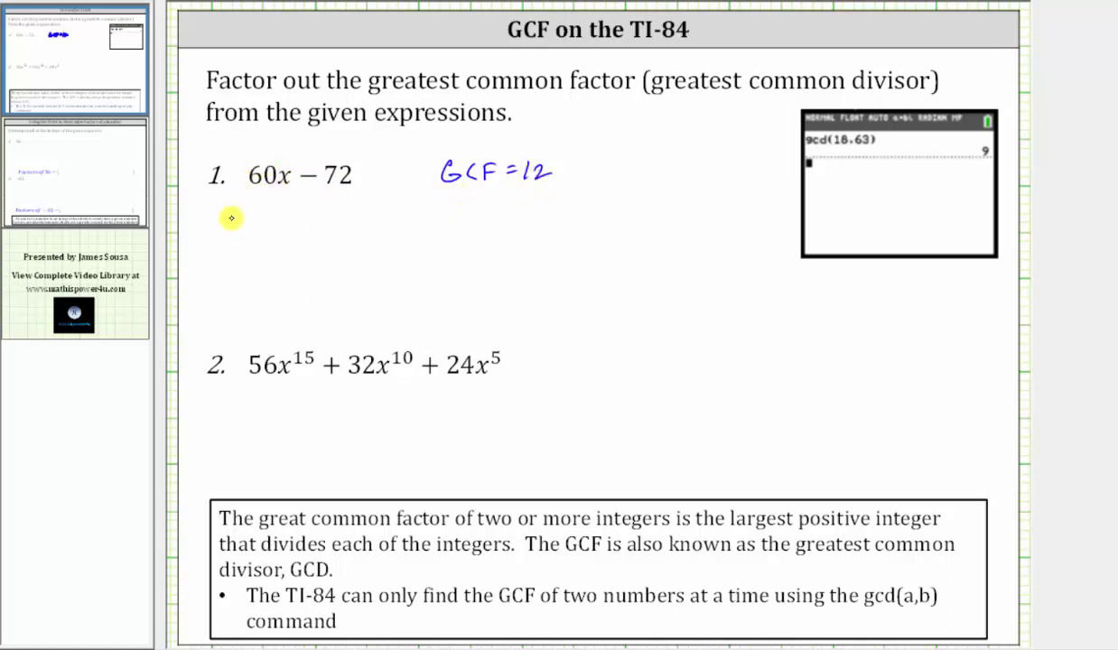
mouse_move(231, 219)
mouse_down()
mouse_move(293, 218)
mouse_move(296, 231)
mouse_up()
drag(198, 221, 209, 221)
drag(197, 228, 209, 228)
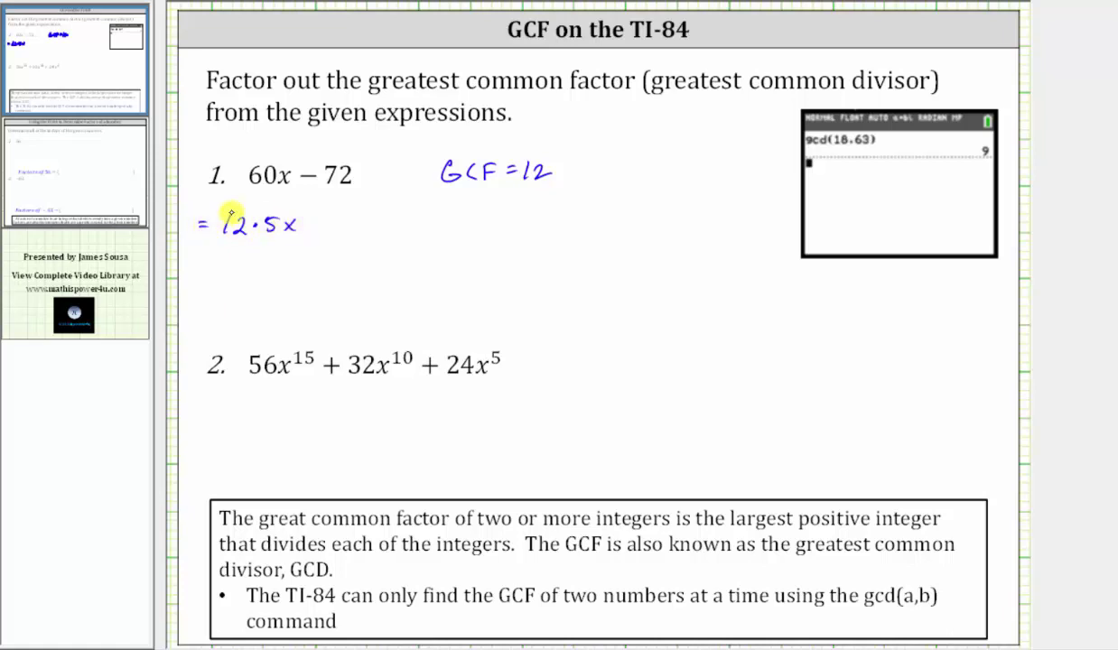
drag(312, 226, 381, 225)
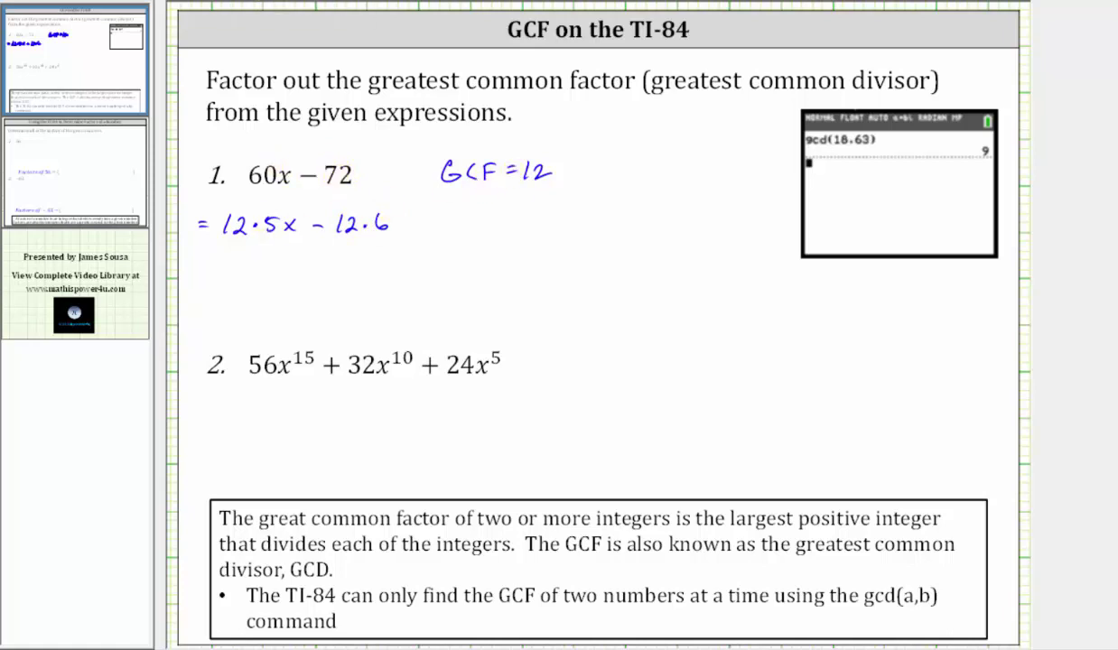
Step: Underline the 12 in 12·5x and in 12·6 with the orange highlighter
click(206, 7)
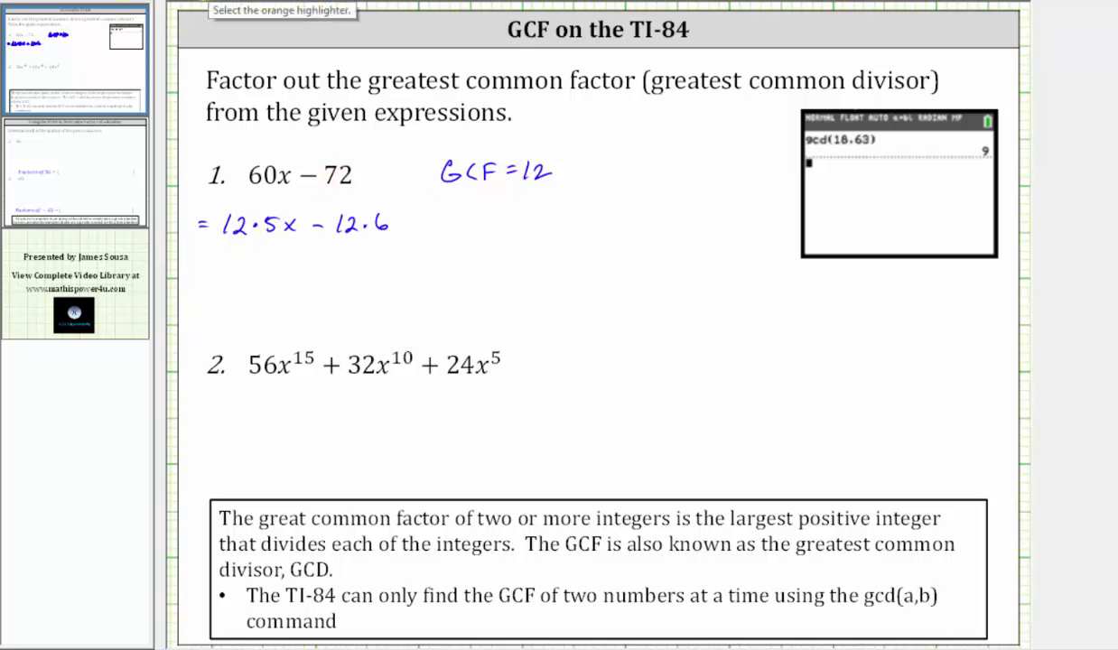
drag(219, 240, 242, 239)
drag(335, 242, 355, 239)
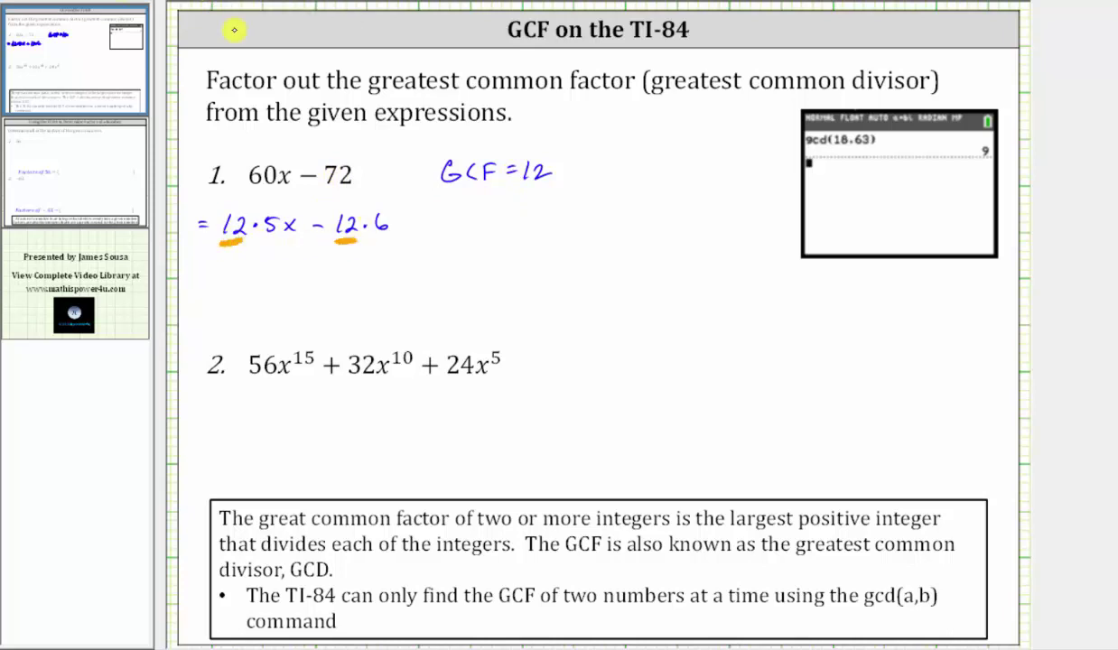
Step: In blue pen, write = 12(5x − 6) below and start a GCF = label beside problem 2
click(90, 13)
drag(204, 277, 217, 277)
drag(204, 285, 252, 287)
drag(266, 270, 277, 285)
drag(278, 266, 307, 285)
drag(307, 271, 294, 285)
drag(312, 279, 361, 287)
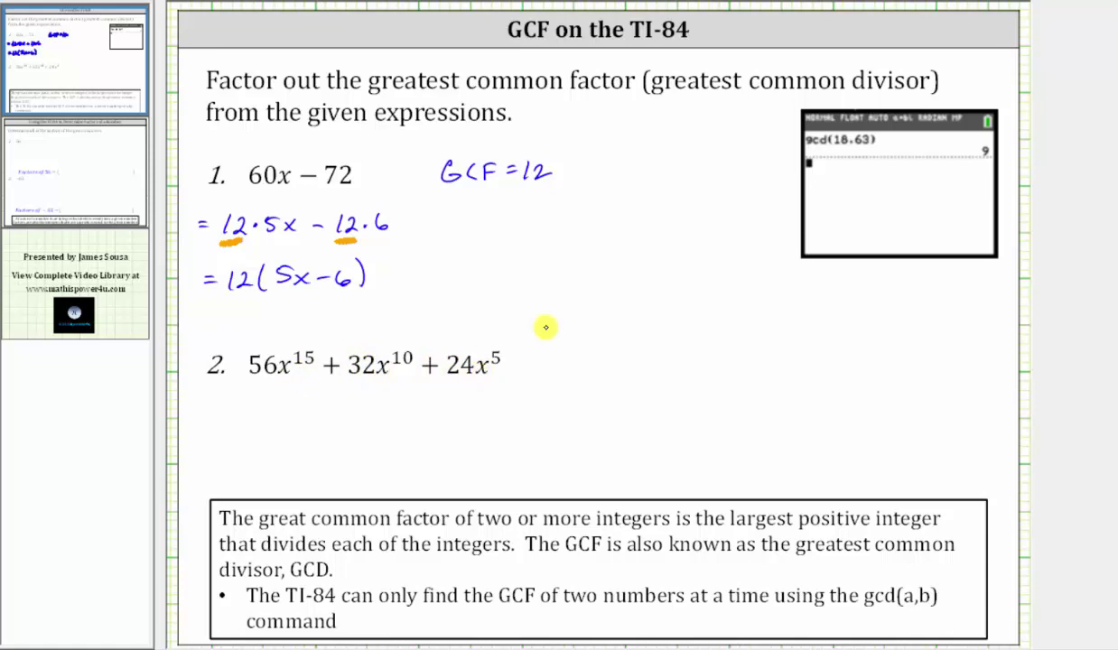
mouse_move(596, 345)
mouse_down()
mouse_move(621, 356)
mouse_move(652, 348)
mouse_up()
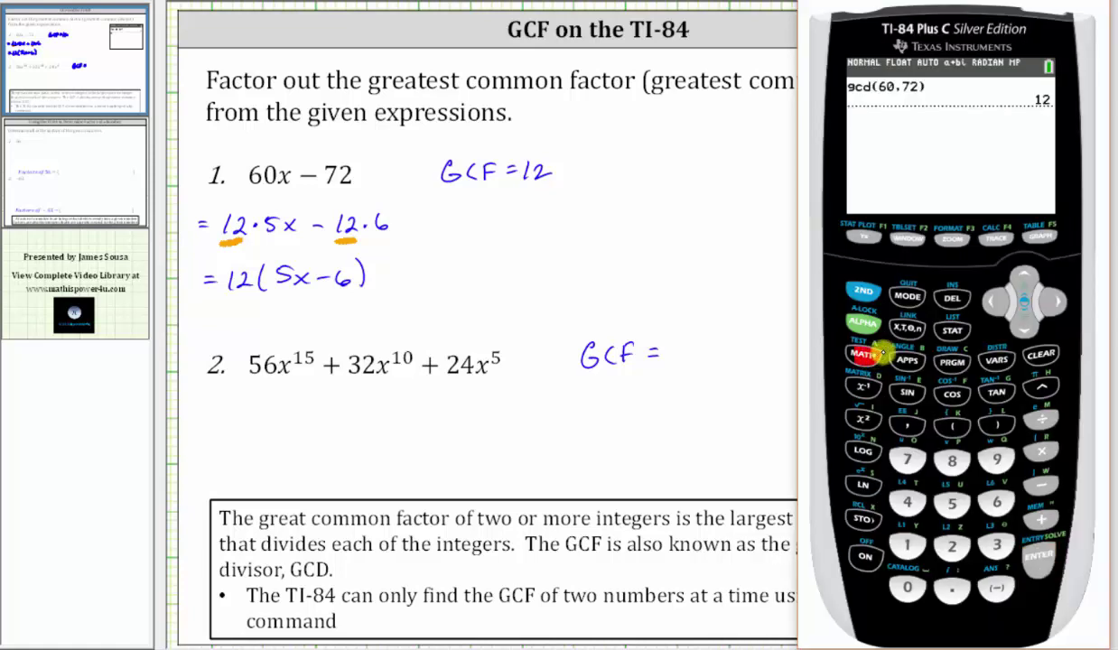
Step: Insert two nested gcd( functions from the calculator's MATH NUM menu
click(862, 354)
click(1064, 300)
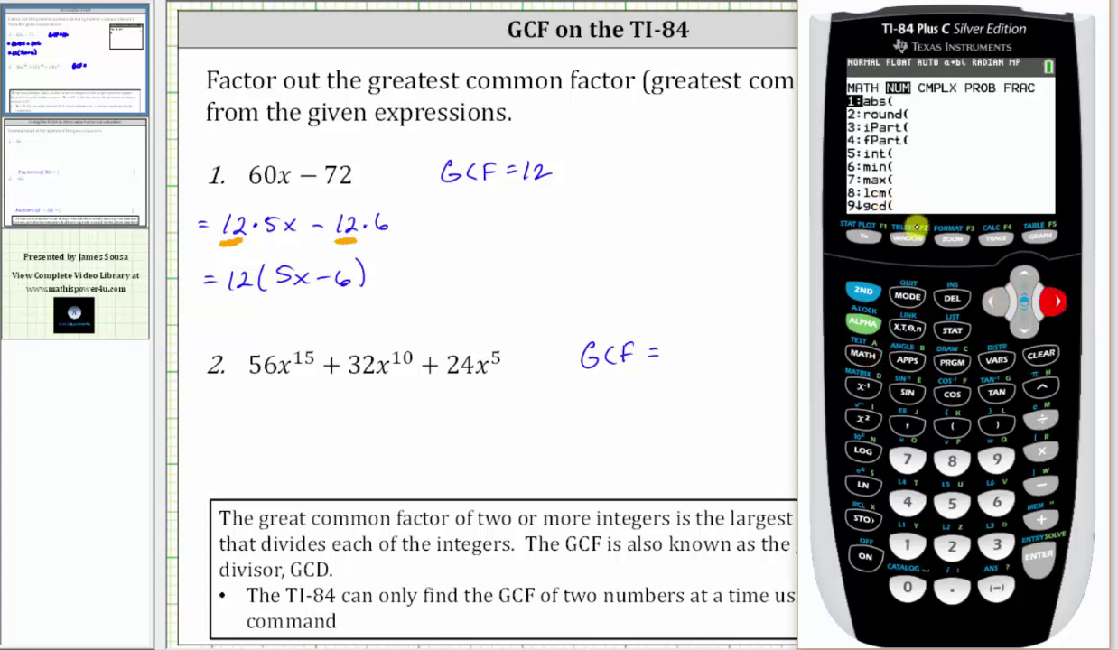
click(991, 449)
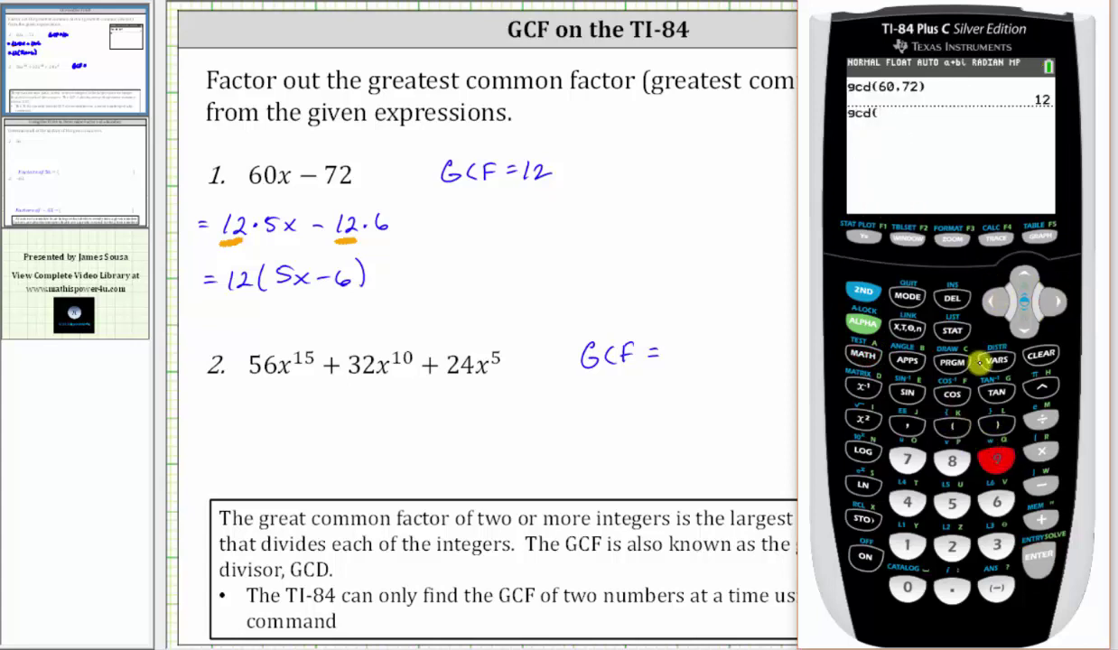
click(862, 354)
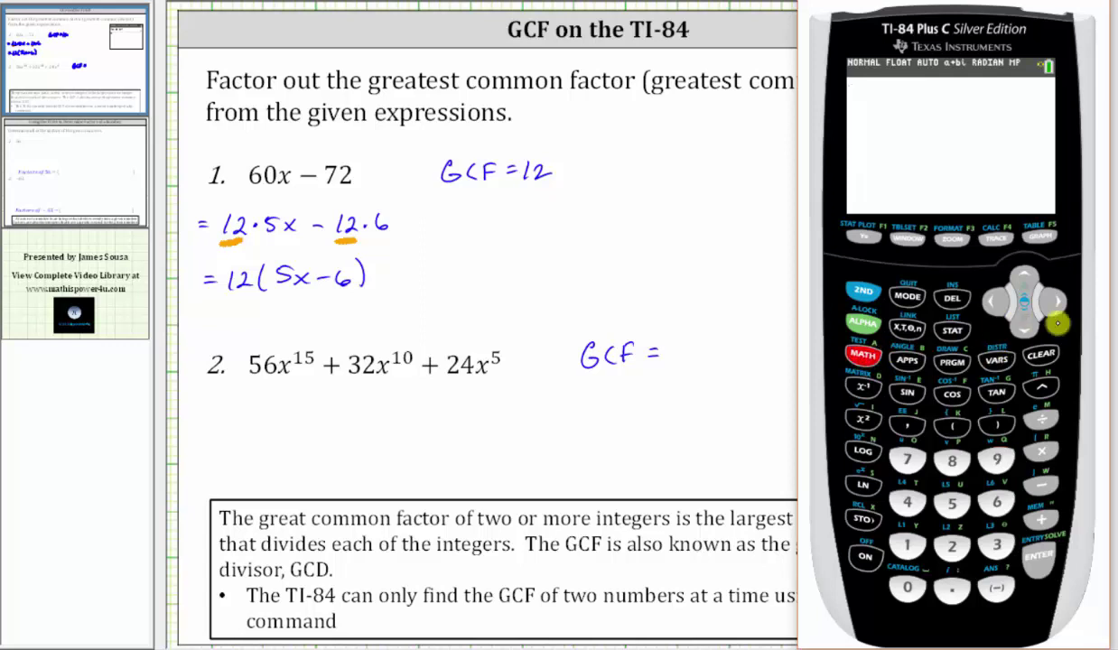
click(1047, 303)
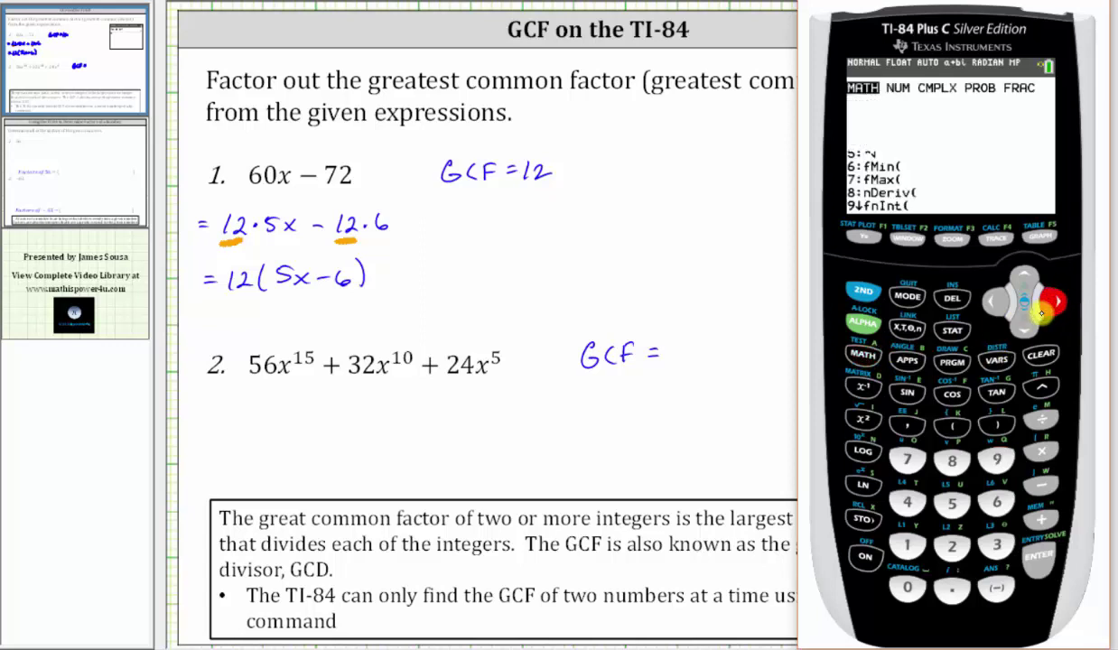
click(996, 459)
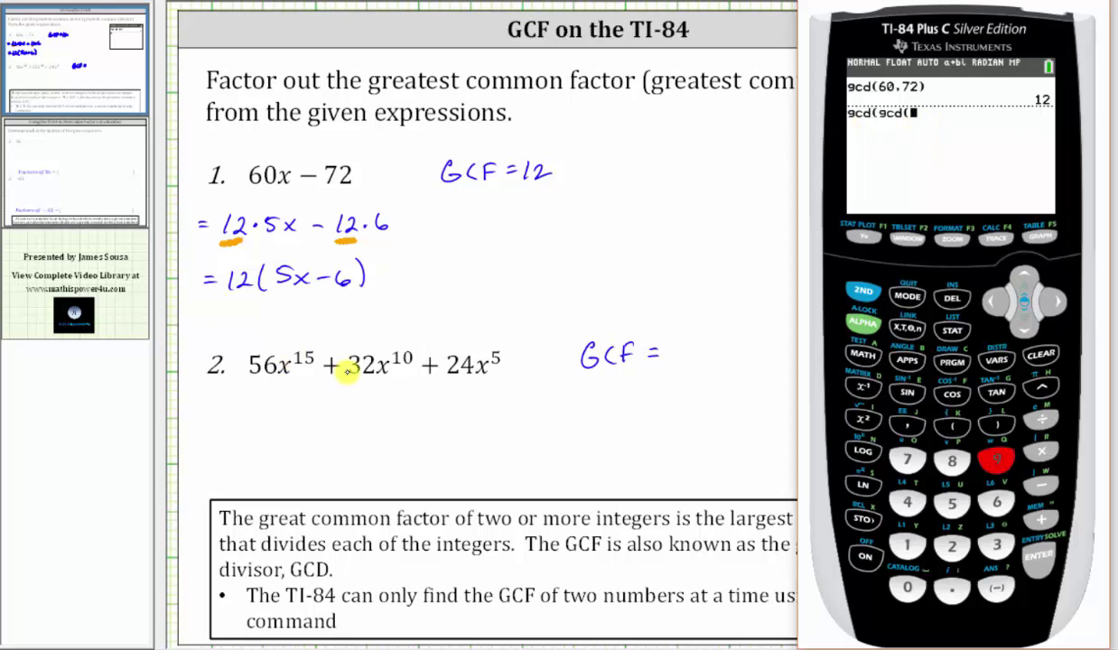
Step: Complete gcd(gcd(56,32),24) and evaluate it, giving 8
click(952, 502)
click(998, 500)
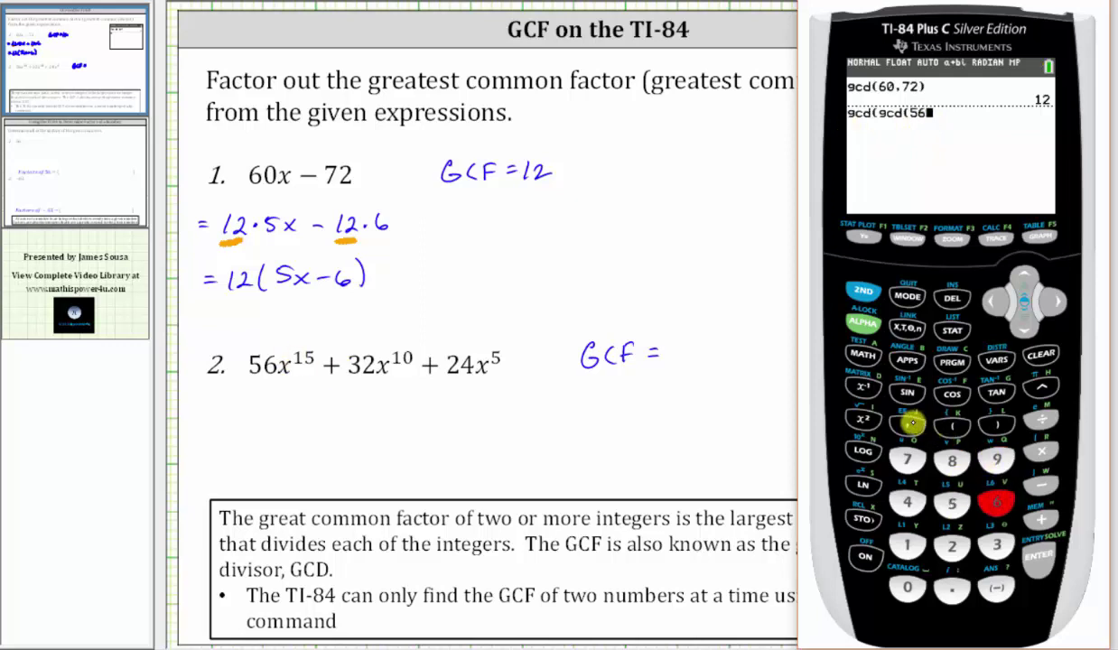
click(907, 425)
click(997, 545)
click(951, 545)
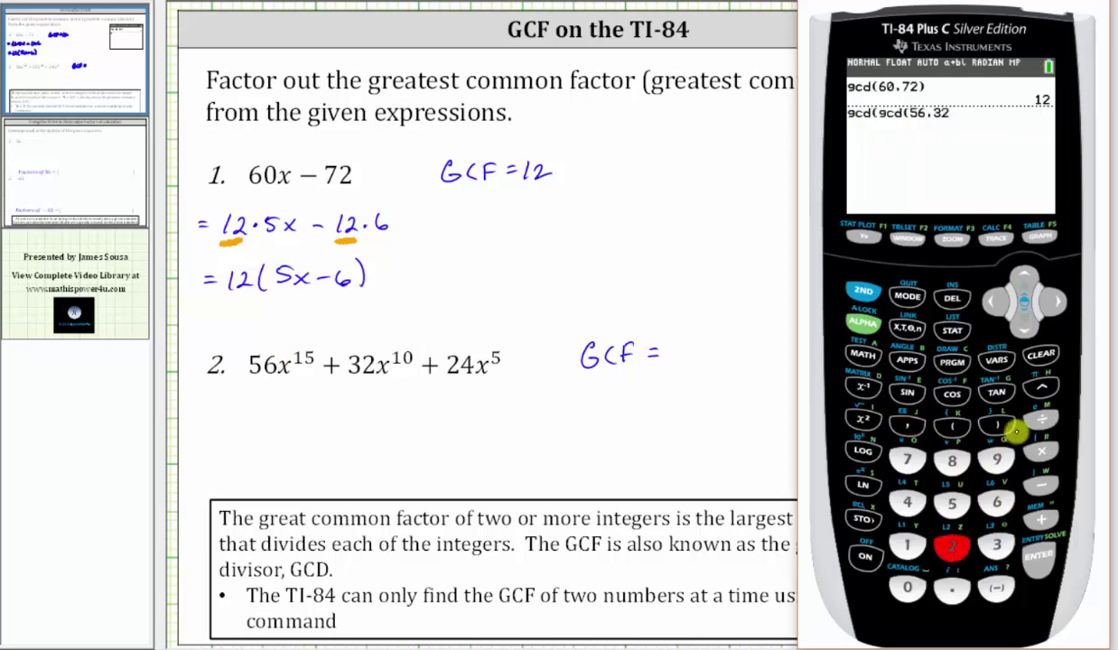
click(996, 424)
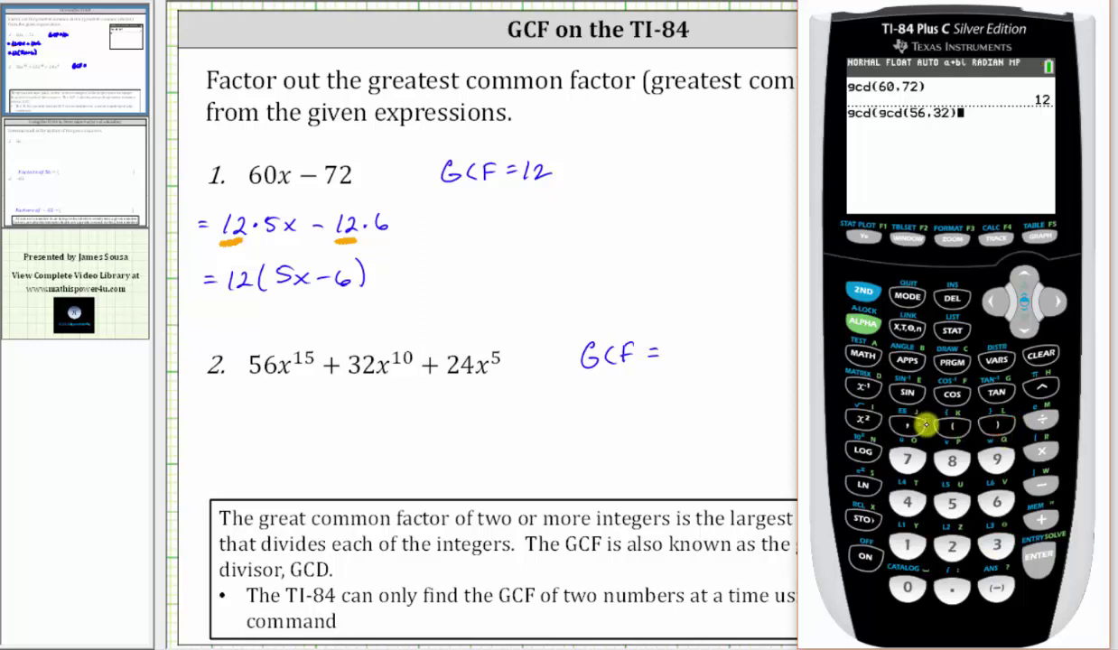
click(907, 424)
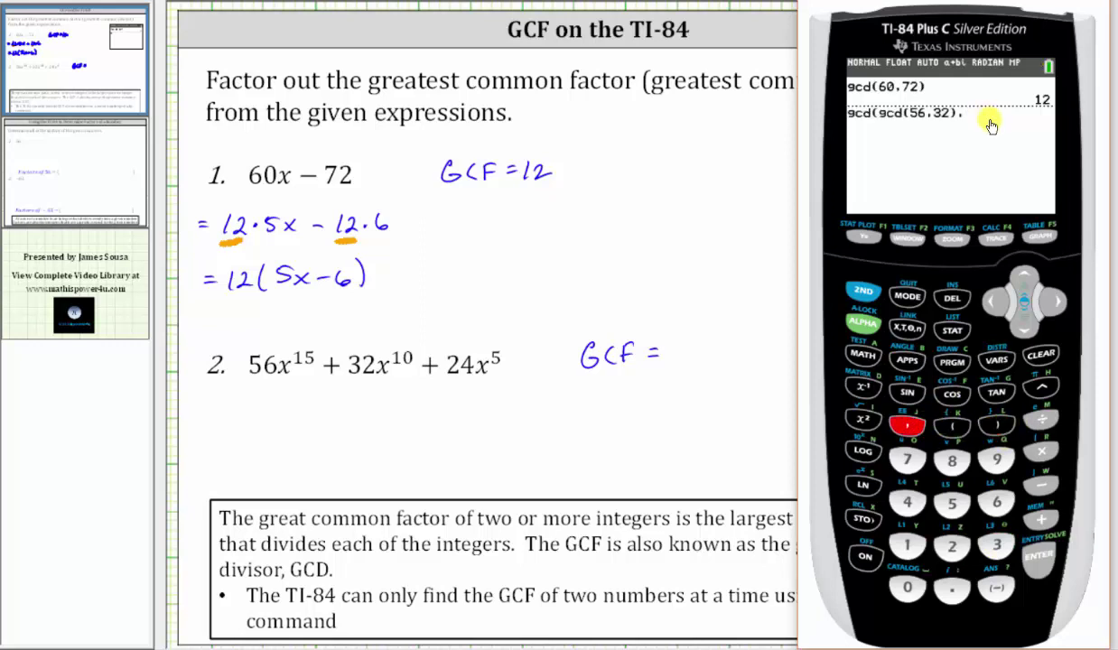
click(951, 545)
click(906, 502)
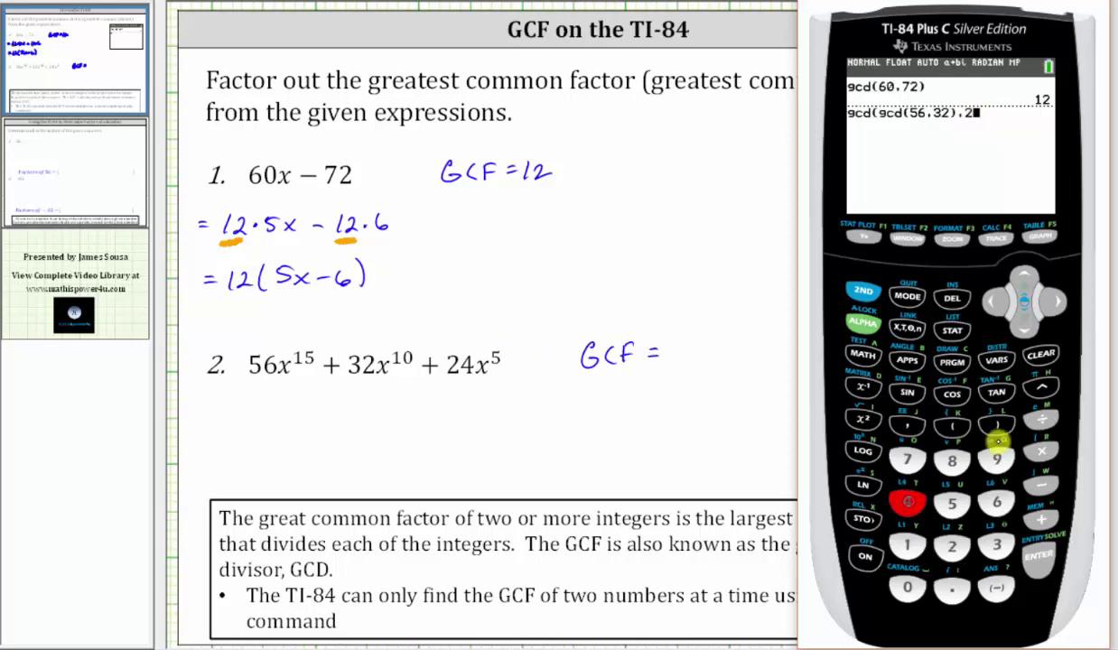
click(997, 424)
click(1038, 554)
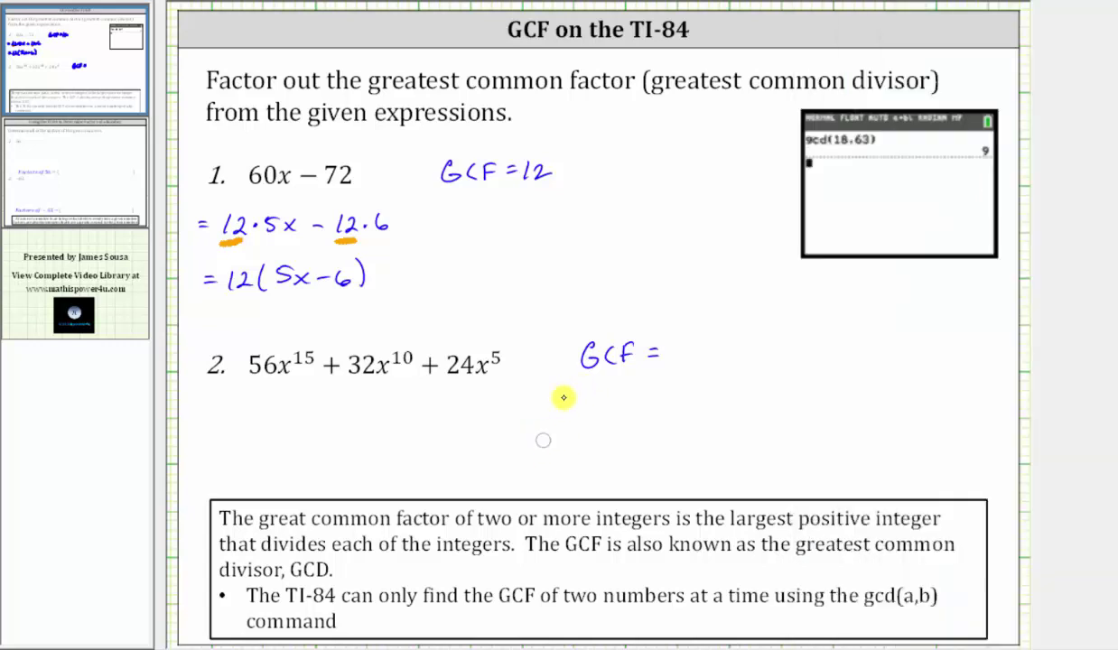
Step: Write 8x⁵ after 'GCF =' beside 56x¹⁵ + 32x¹⁰ + 24x⁵
mouse_move(684, 346)
mouse_down()
mouse_move(679, 354)
mouse_move(685, 347)
mouse_up()
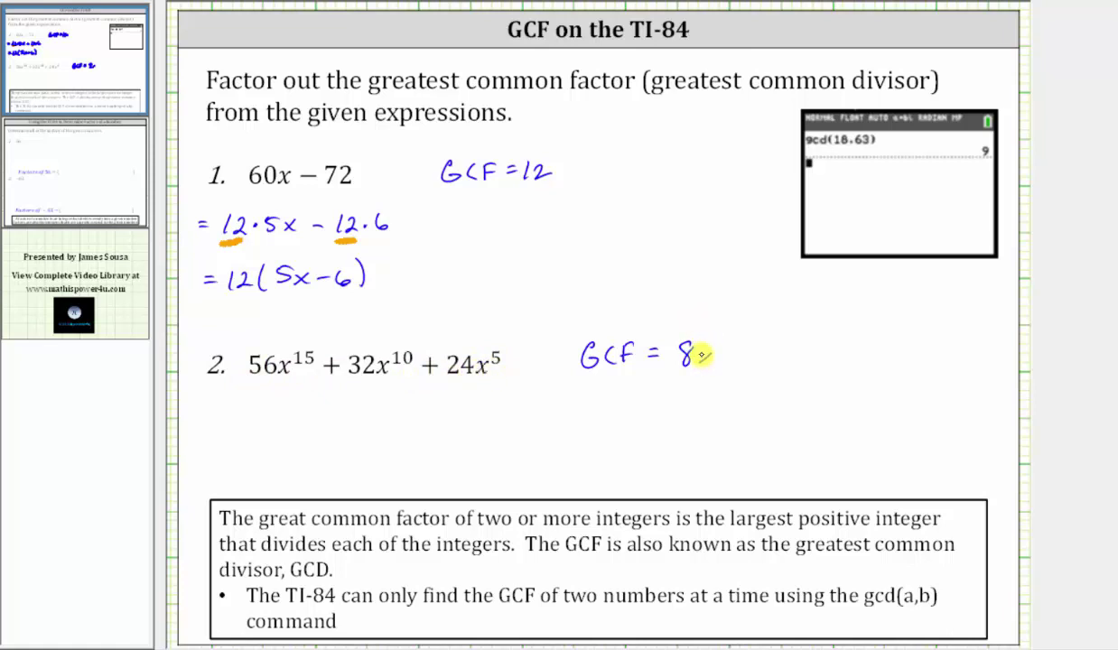
mouse_move(695, 349)
mouse_down()
mouse_move(712, 362)
mouse_move(724, 354)
mouse_up()
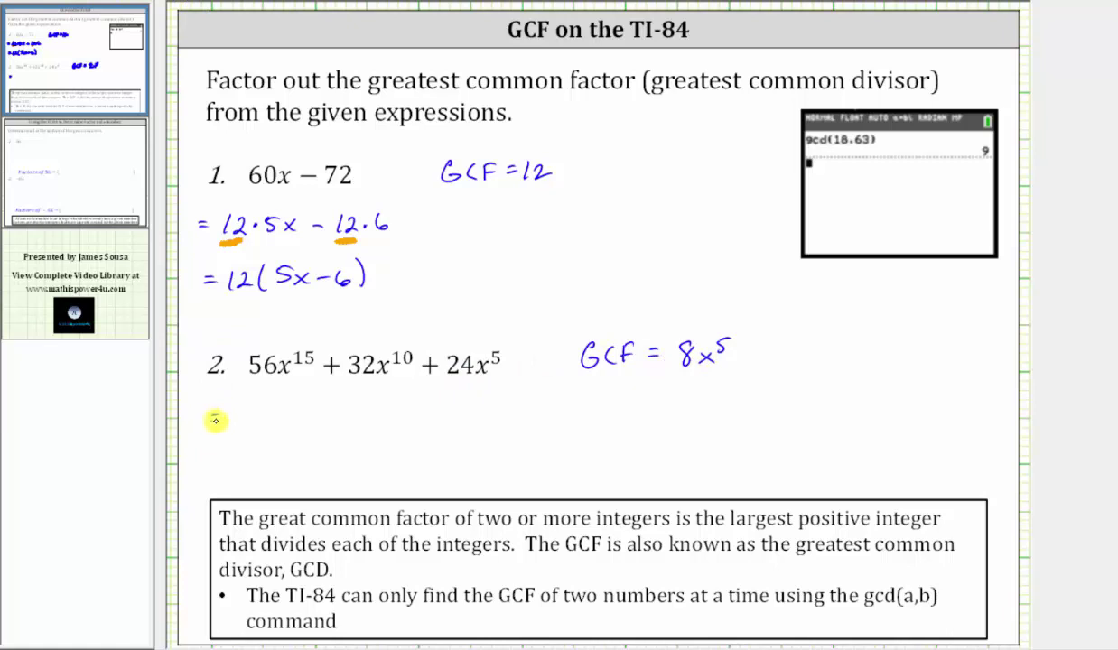
Step: Below problem 2, write = 8x⁵·7x¹⁰ + 8x⁵·4x⁵ + 8x⁵·3
mouse_move(259, 404)
mouse_down()
mouse_move(288, 403)
mouse_move(314, 414)
mouse_move(307, 403)
mouse_move(335, 421)
mouse_up()
click(303, 412)
mouse_move(336, 407)
mouse_down()
mouse_move(324, 421)
mouse_move(340, 410)
mouse_up()
drag(347, 398, 375, 418)
drag(370, 412, 369, 423)
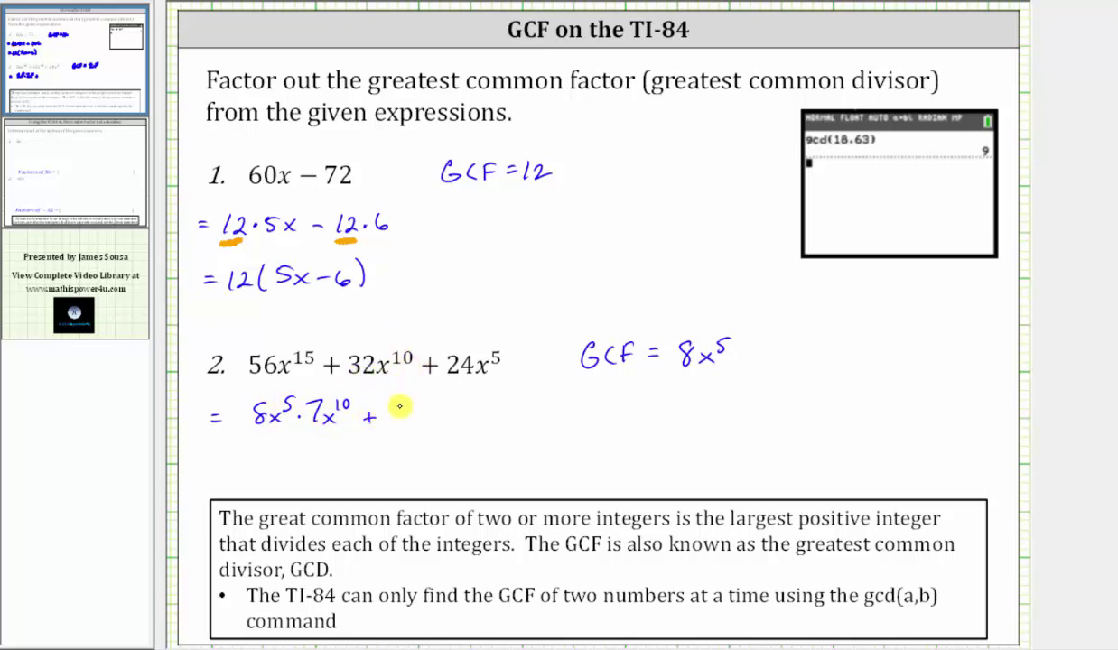
drag(395, 409, 418, 420)
mouse_move(418, 407)
mouse_down()
mouse_move(407, 421)
mouse_move(420, 412)
mouse_move(466, 422)
mouse_up()
click(436, 414)
mouse_move(465, 409)
mouse_down()
mouse_move(455, 422)
mouse_move(466, 406)
mouse_move(503, 413)
mouse_up()
drag(495, 406, 496, 421)
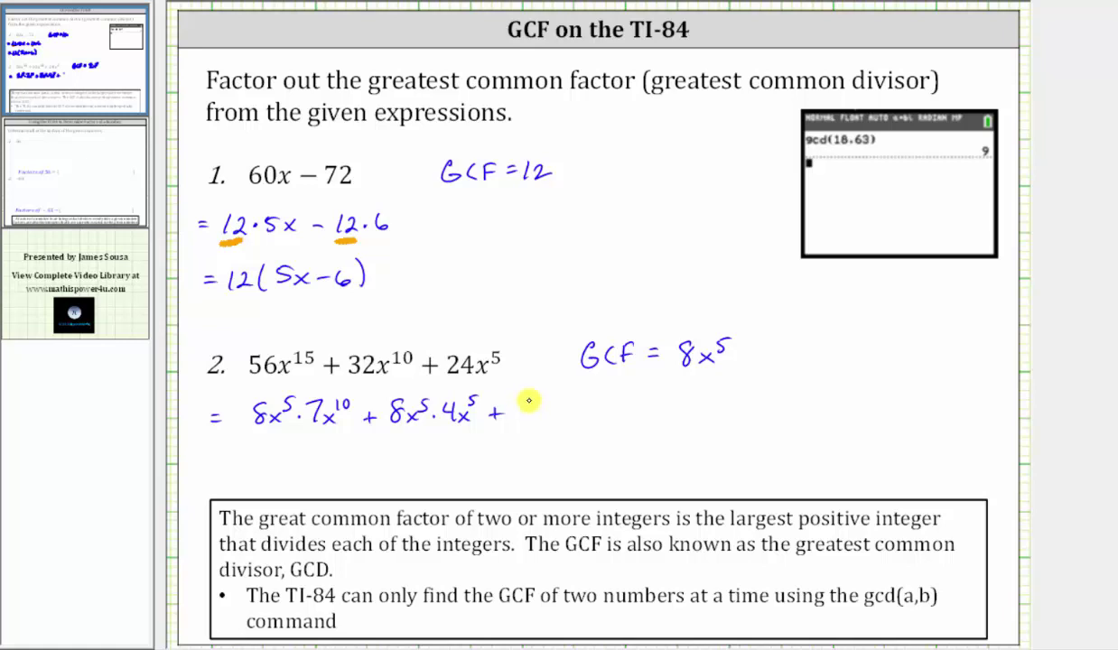
mouse_move(528, 400)
mouse_down()
mouse_move(529, 414)
mouse_move(543, 412)
mouse_move(562, 392)
mouse_move(565, 411)
mouse_move(592, 411)
mouse_move(580, 420)
mouse_up()
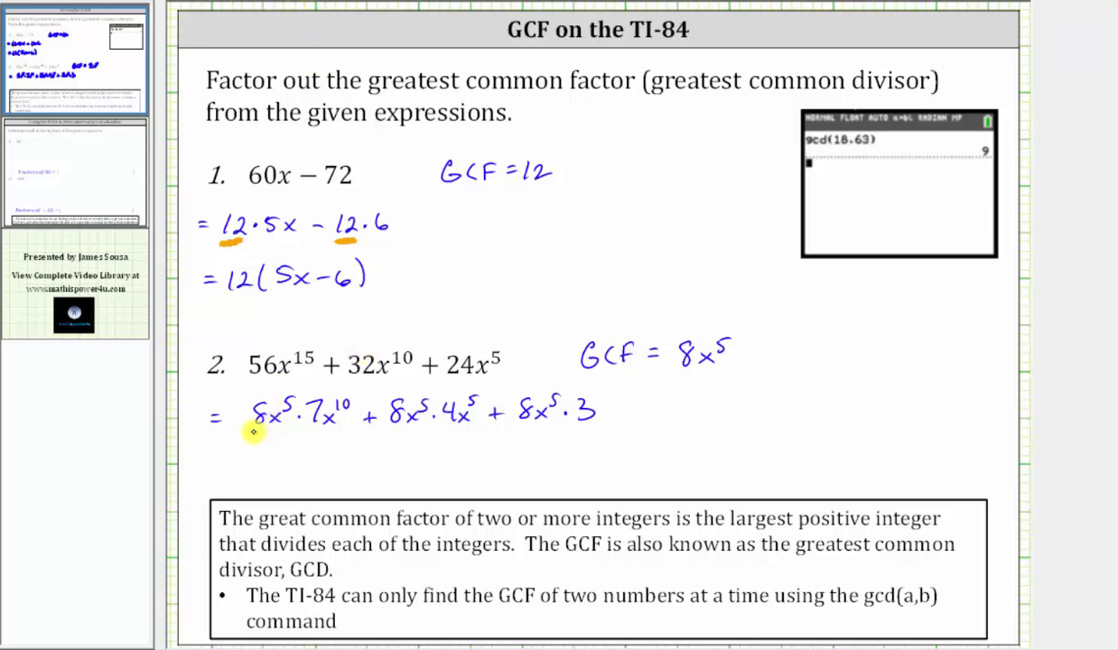
Step: Underline each of the three 8x⁵ factors and begin = 8x⁵(7x¹⁰ + 4 on a new line
drag(253, 432, 280, 432)
drag(391, 431, 420, 431)
drag(520, 429, 545, 425)
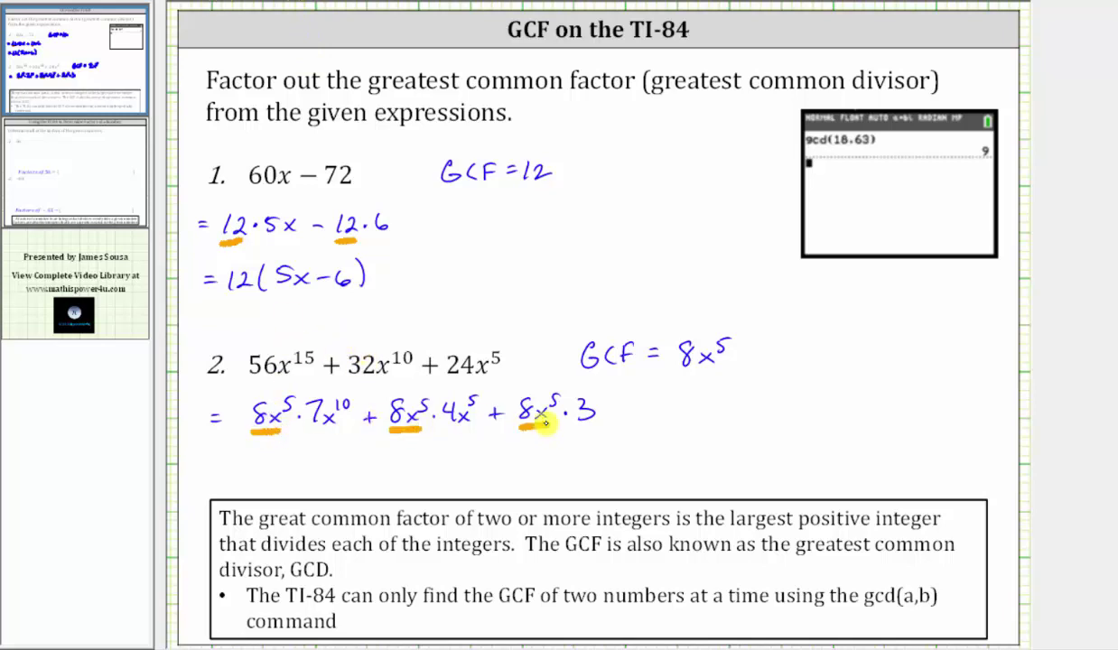
drag(210, 467, 223, 468)
mouse_move(210, 475)
mouse_down()
mouse_move(262, 471)
mouse_move(282, 457)
mouse_move(373, 462)
mouse_move(391, 481)
mouse_up()
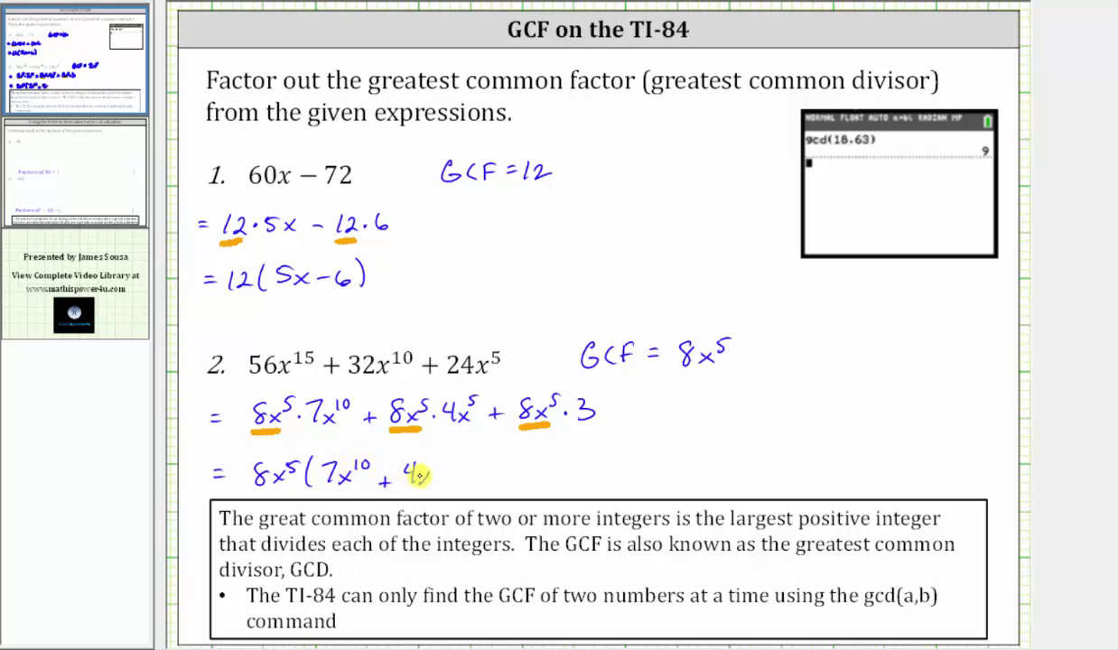